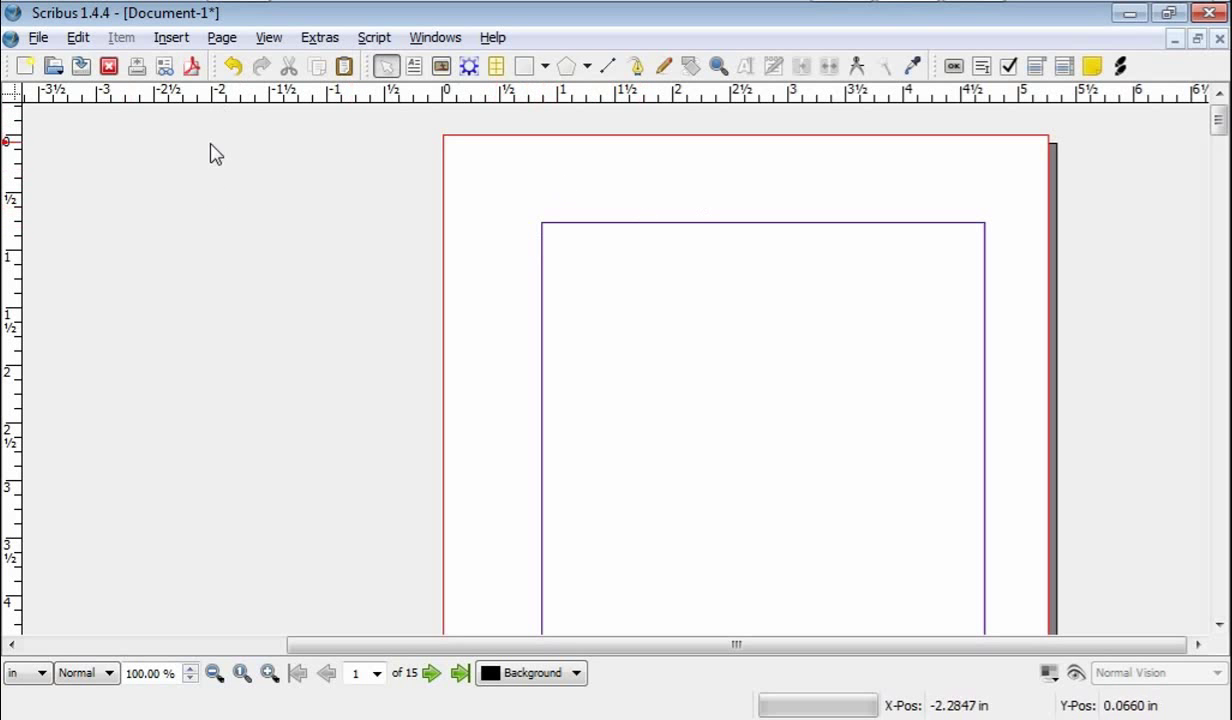
Step: Open the master pages editor from the Edit menu and display Normal Left after checking Normal Right
{"action": "left_click", "coordinate": [78, 38]}
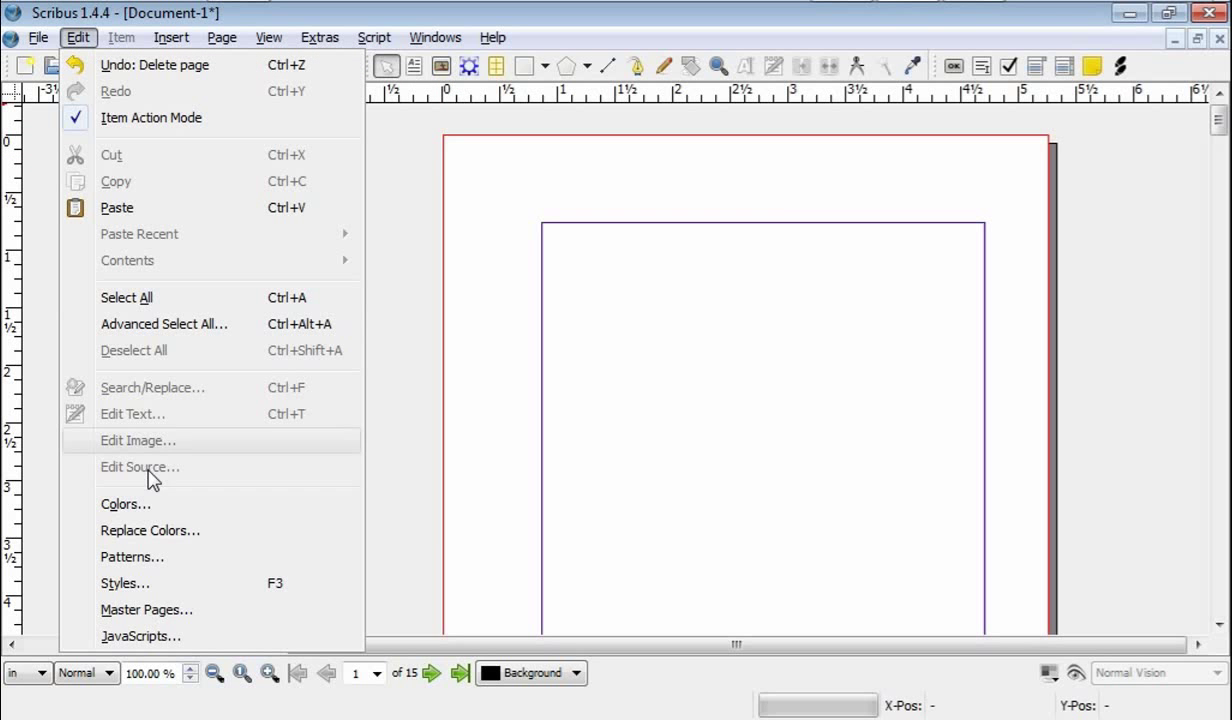
{"action": "left_click", "coordinate": [146, 610]}
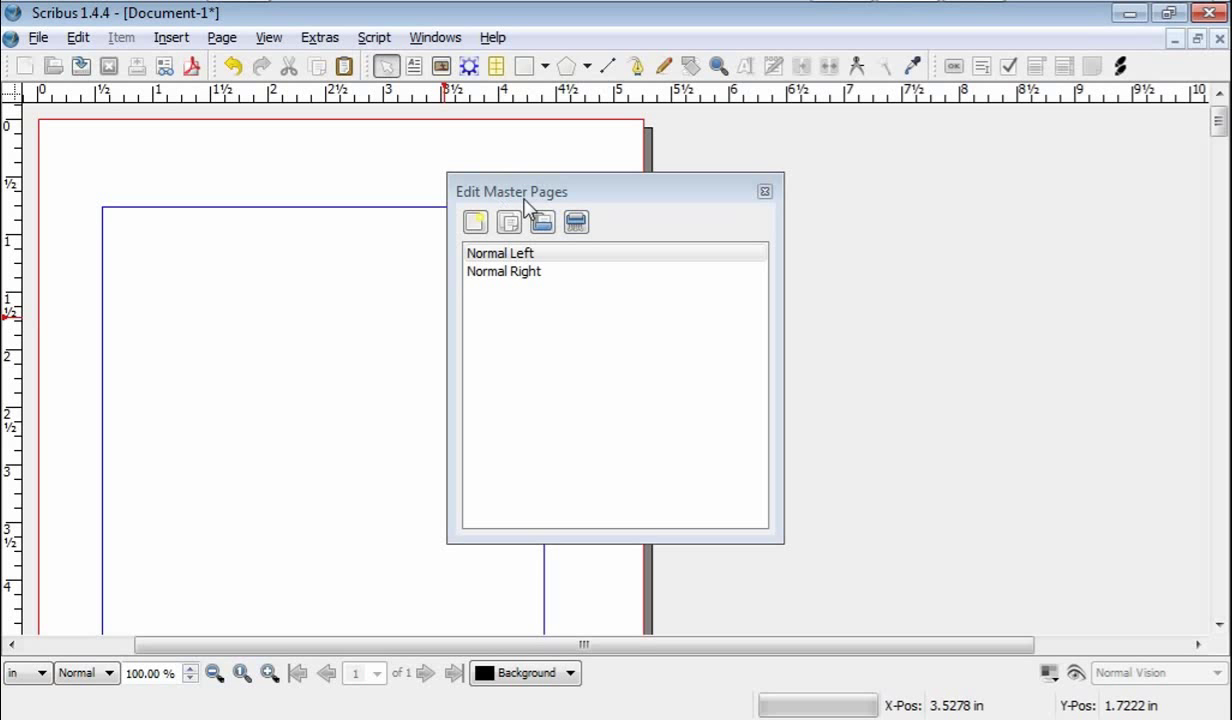
{"action": "left_click_drag", "start_coordinate": [630, 196], "coordinate": [866, 190]}
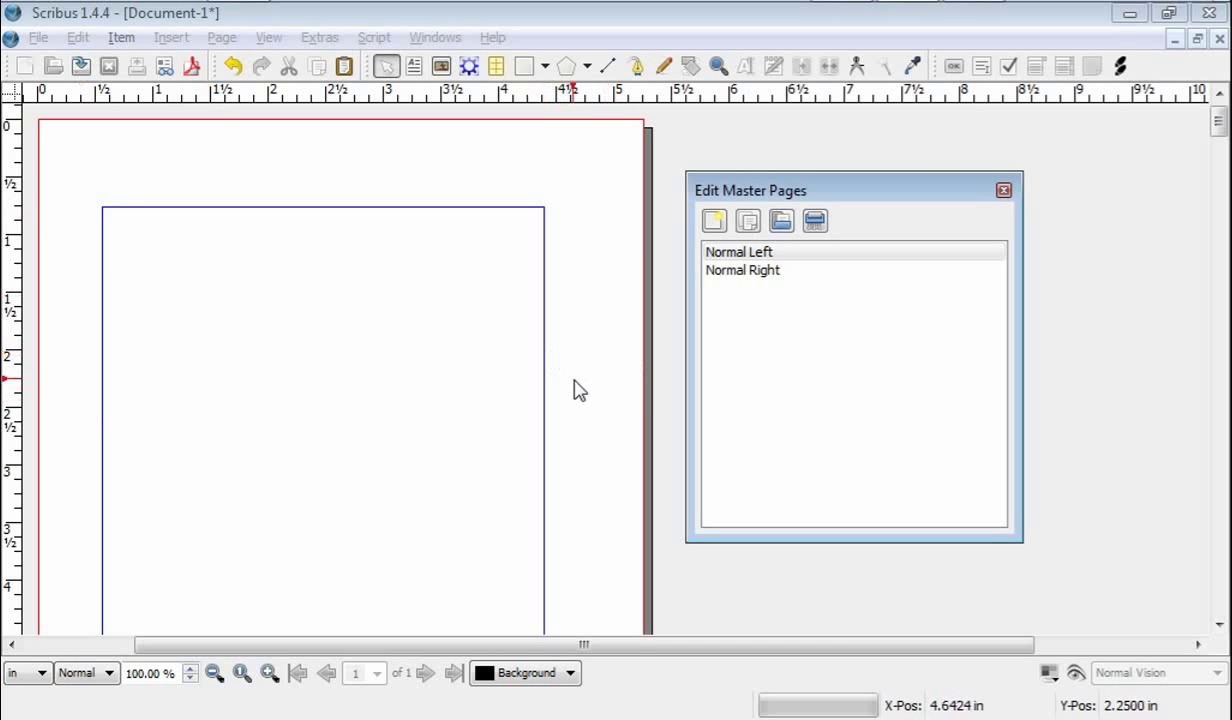
{"action": "left_click", "coordinate": [740, 280]}
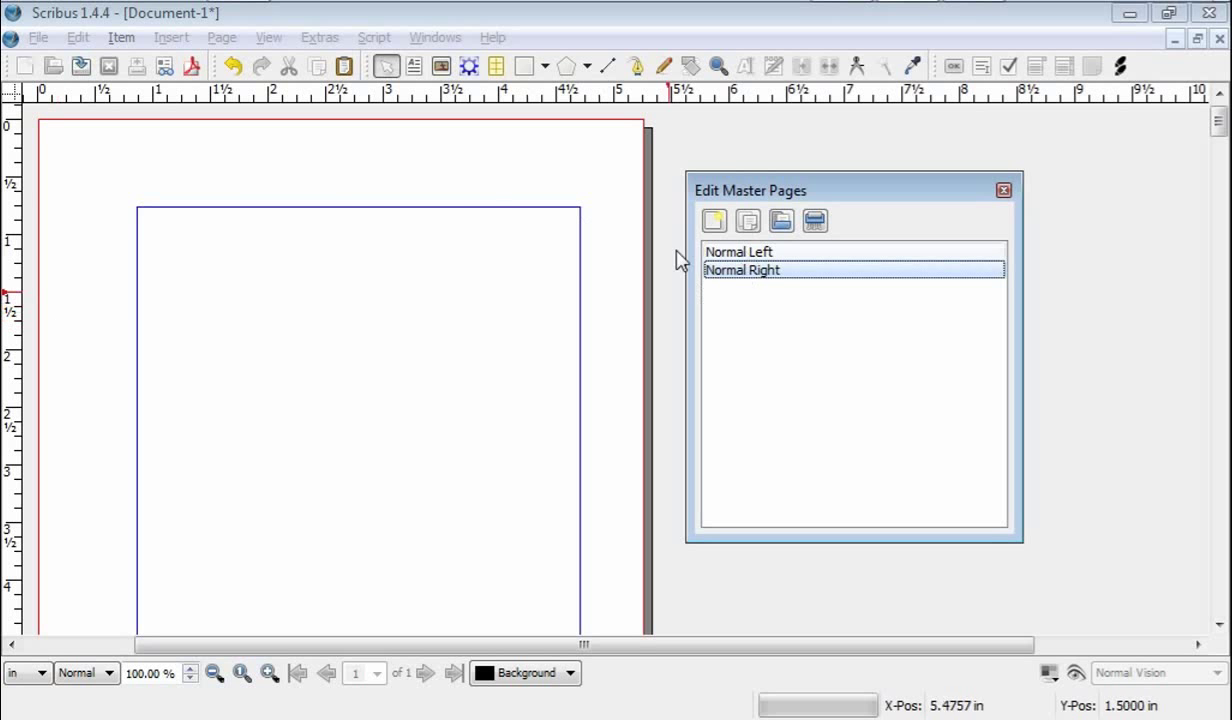
{"action": "left_click", "coordinate": [729, 252]}
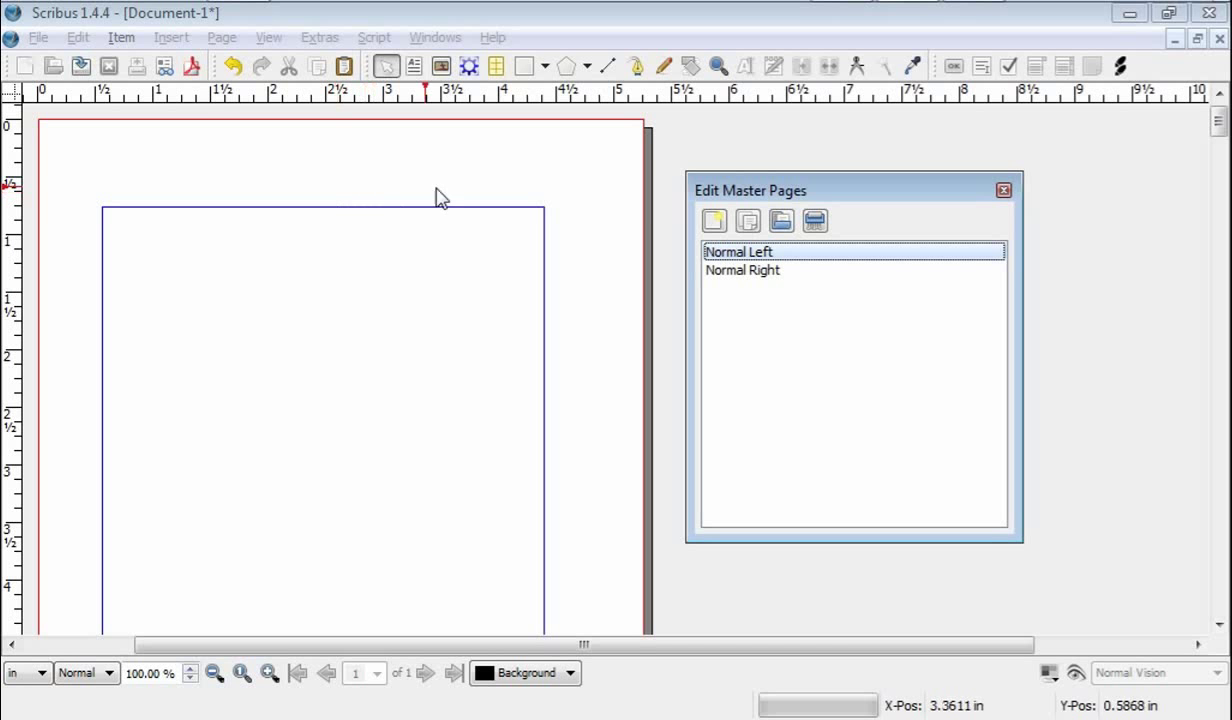
Step: Add a new Left Page master named 'First Left Page'
{"action": "left_click", "coordinate": [716, 222]}
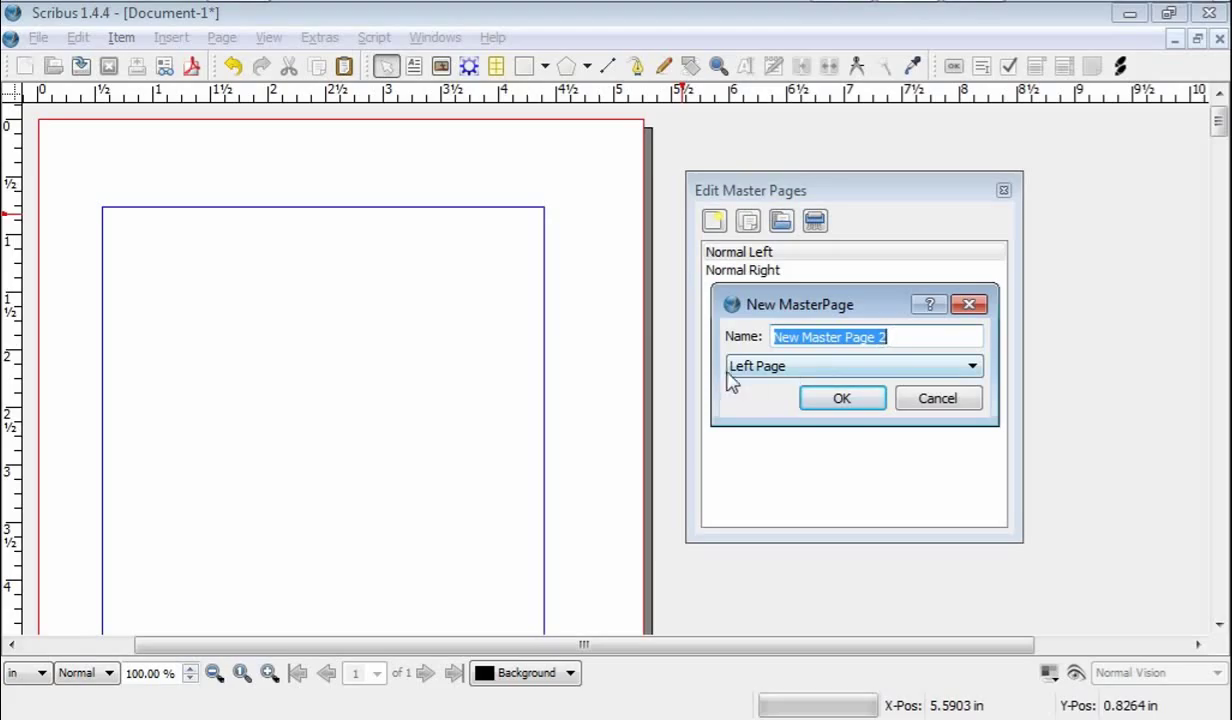
{"action": "left_click", "coordinate": [779, 366]}
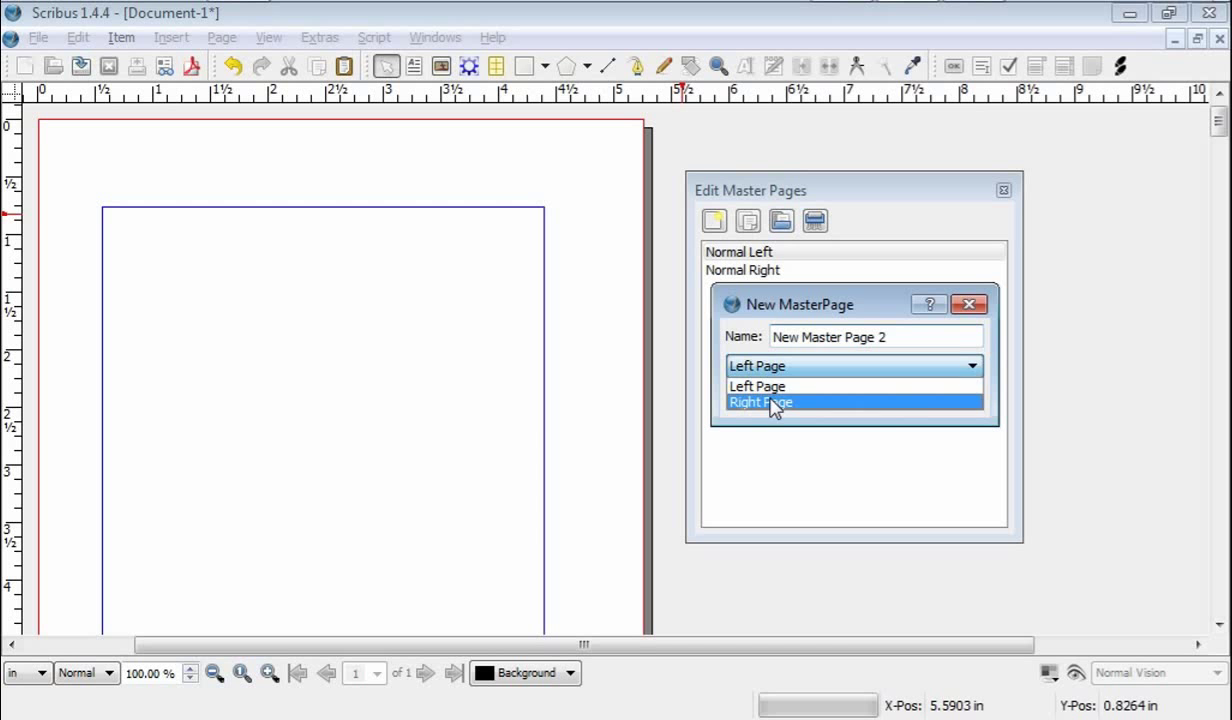
{"action": "left_click", "coordinate": [766, 385]}
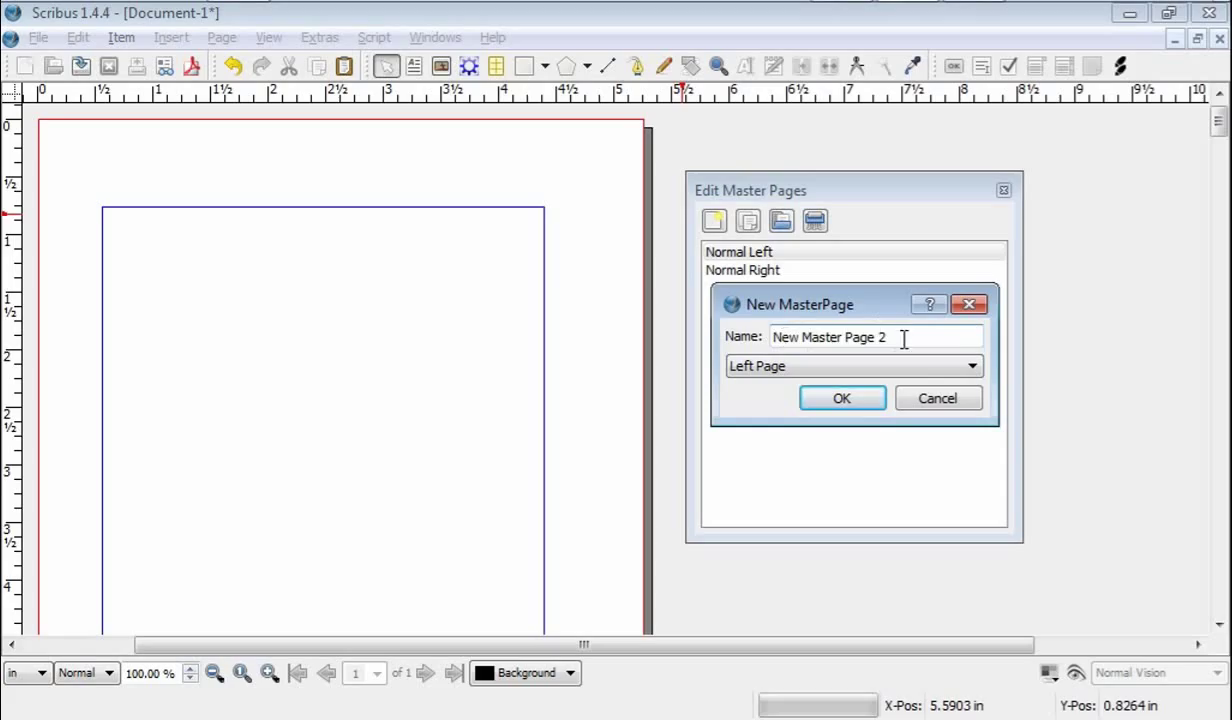
{"action": "left_click_drag", "start_coordinate": [903, 340], "coordinate": [757, 337]}
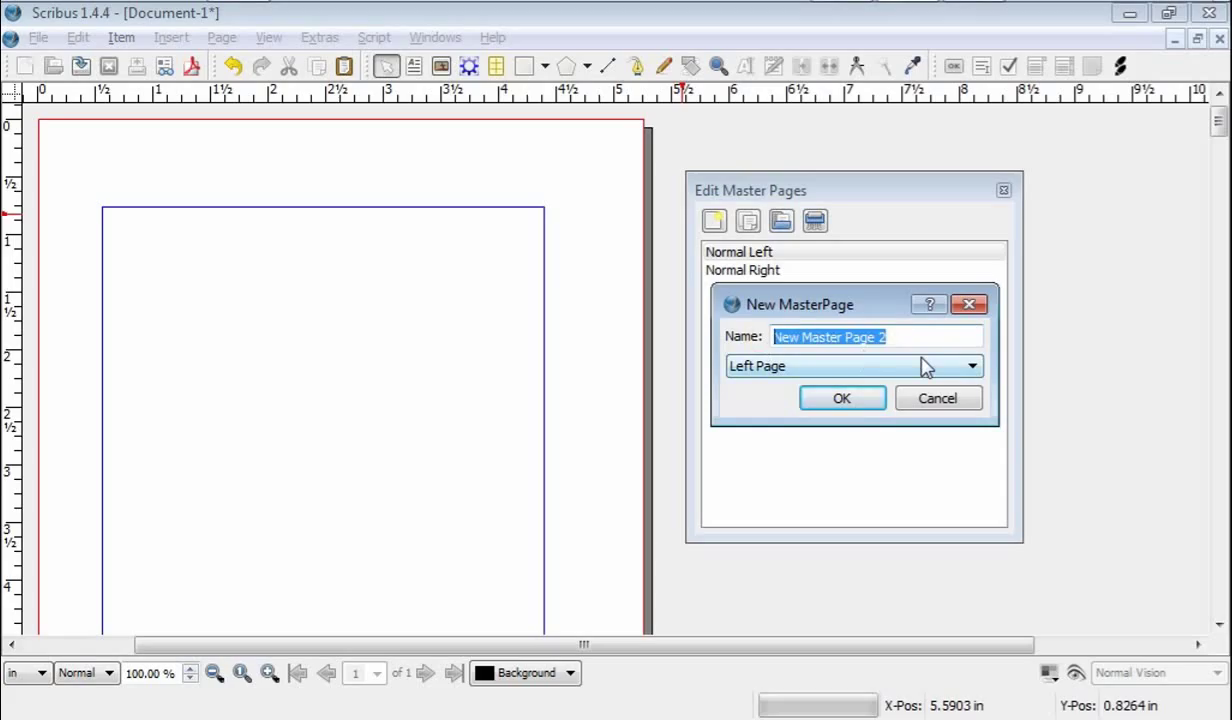
{"action": "type", "text": "First Left Page"}
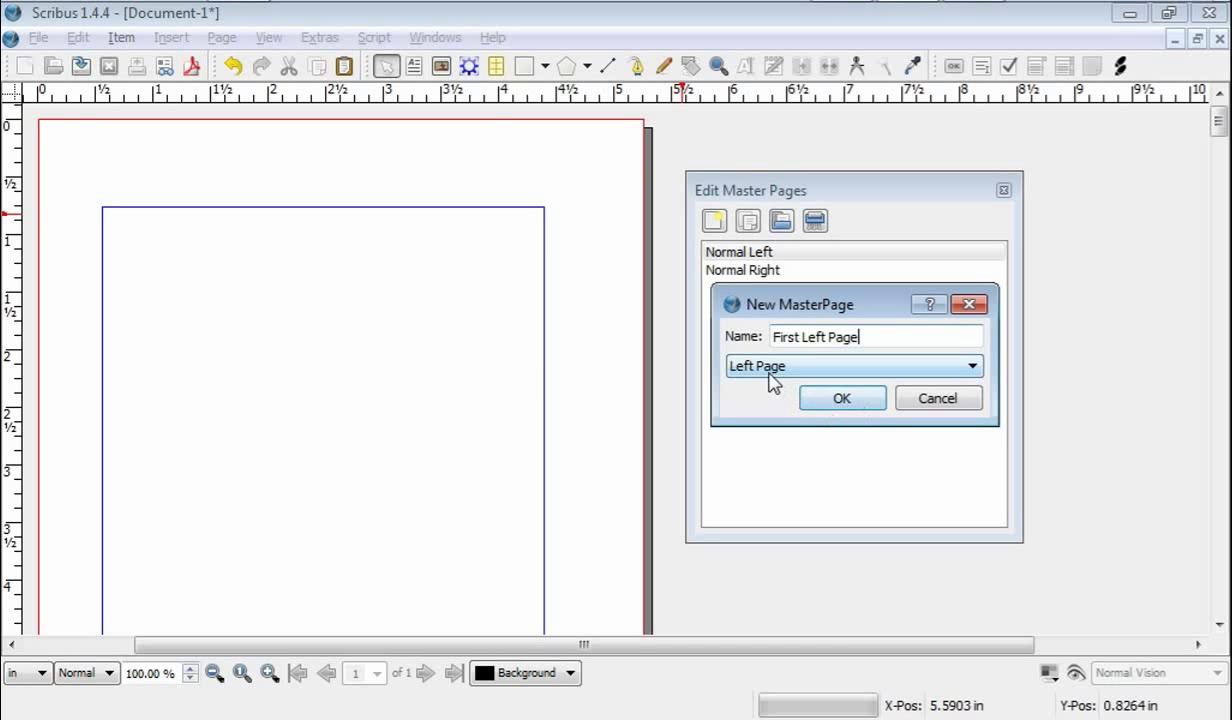
{"action": "left_click", "coordinate": [850, 401]}
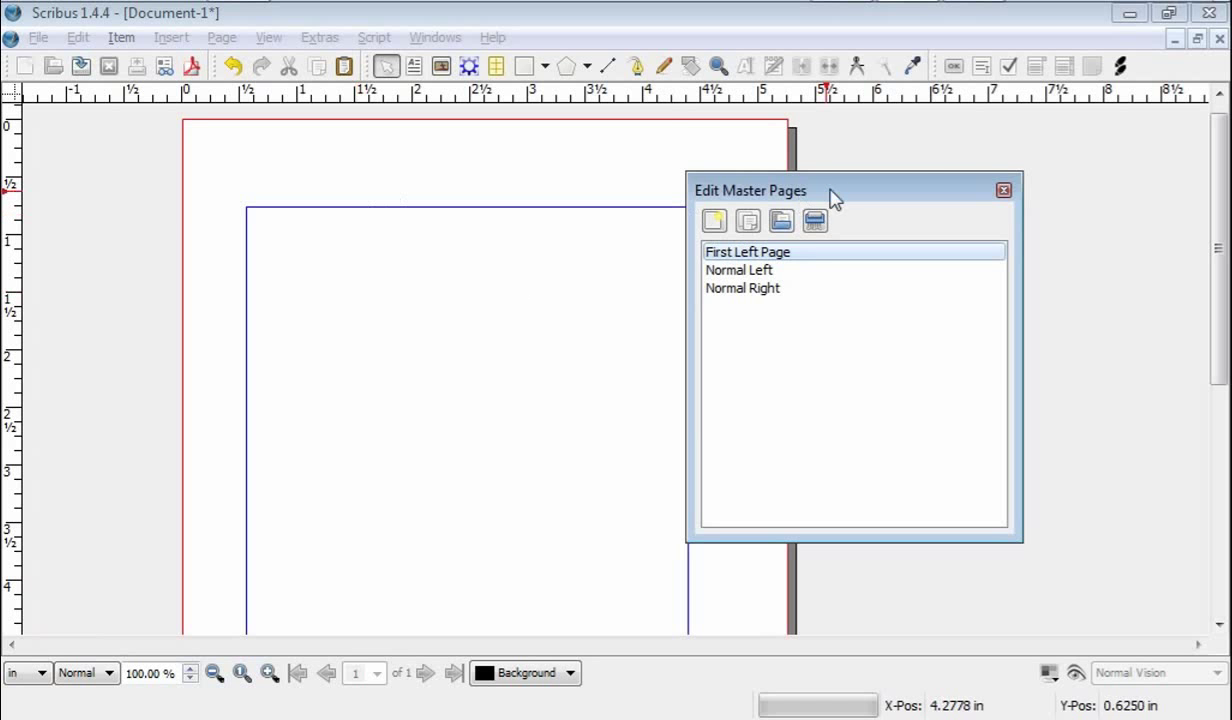
{"action": "left_click_drag", "start_coordinate": [832, 190], "coordinate": [944, 192]}
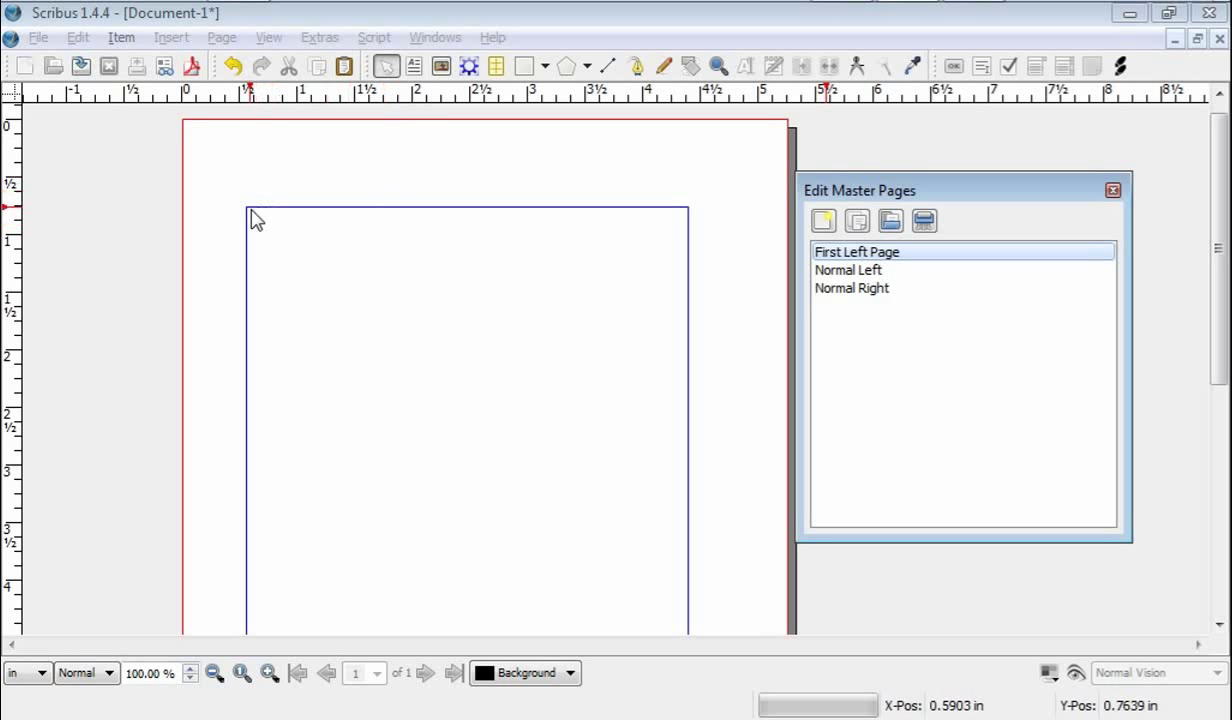
Step: Draw a text frame across the page top above the margin, stretch it upward, and enter it
{"action": "left_click", "coordinate": [415, 66]}
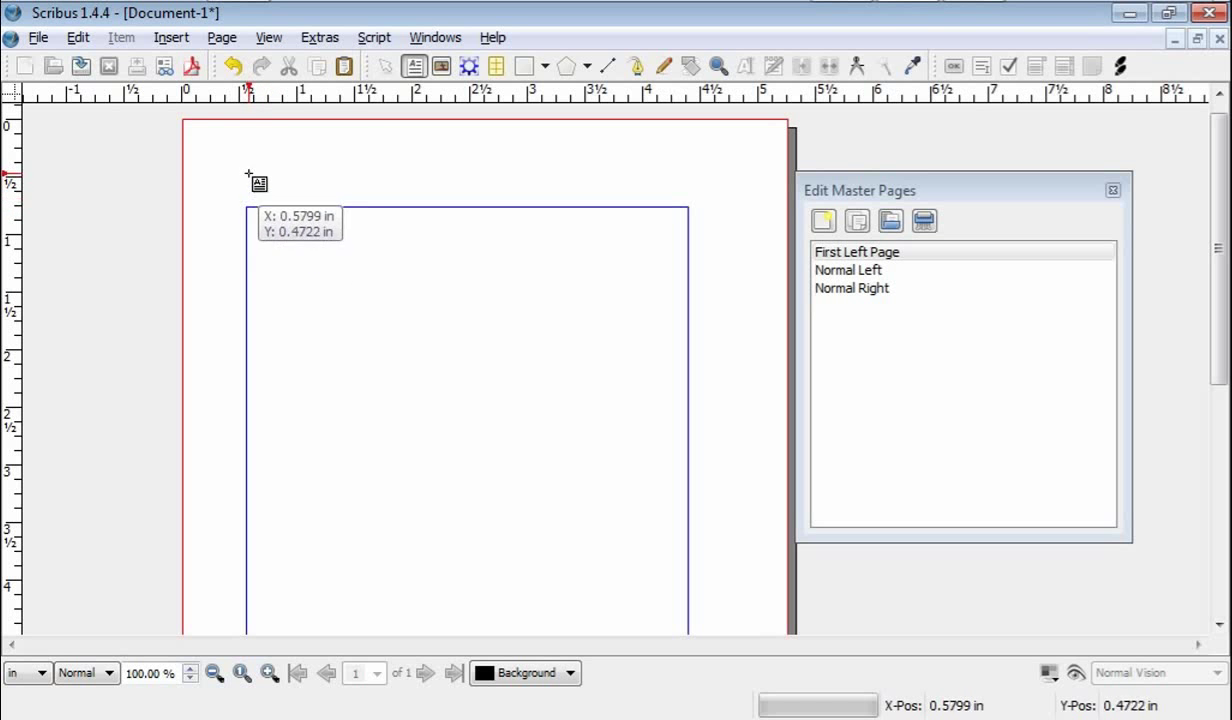
{"action": "left_click_drag", "start_coordinate": [248, 176], "coordinate": [688, 203]}
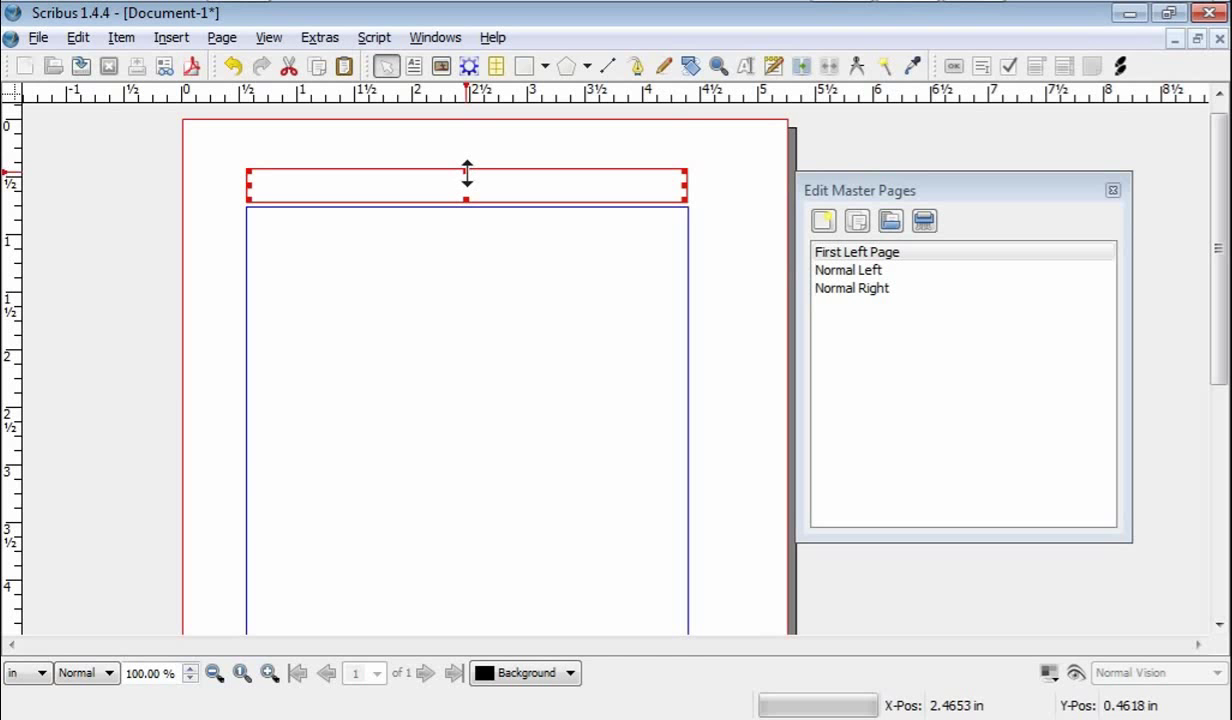
{"action": "left_click_drag", "start_coordinate": [466, 173], "coordinate": [467, 163]}
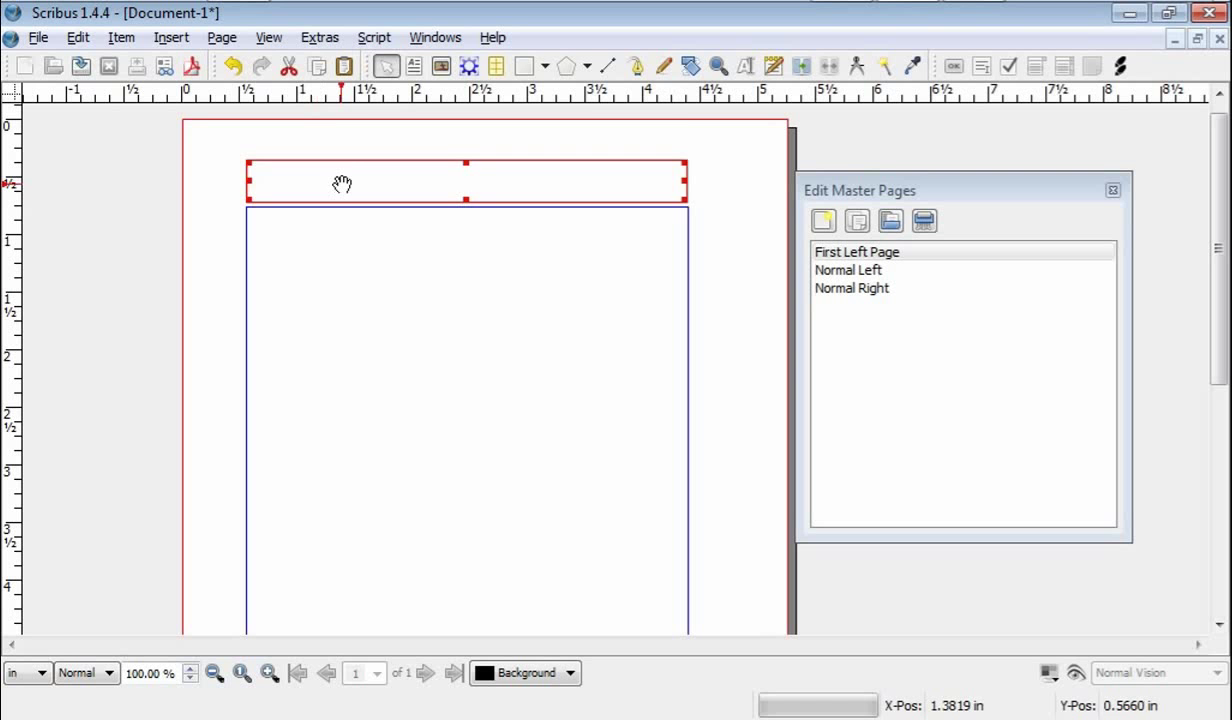
{"action": "double_click", "coordinate": [342, 185]}
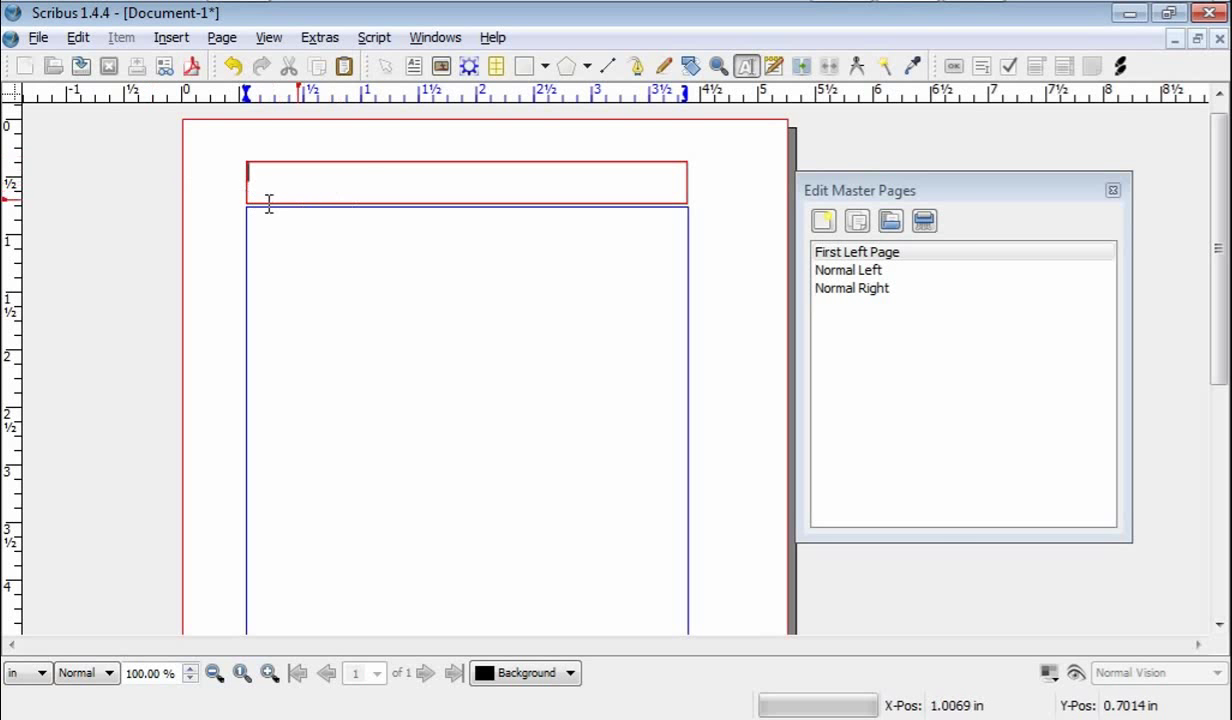
Step: Open the header frame's text in the Story Editor via Edit > Edit Text
{"action": "left_click", "coordinate": [78, 40]}
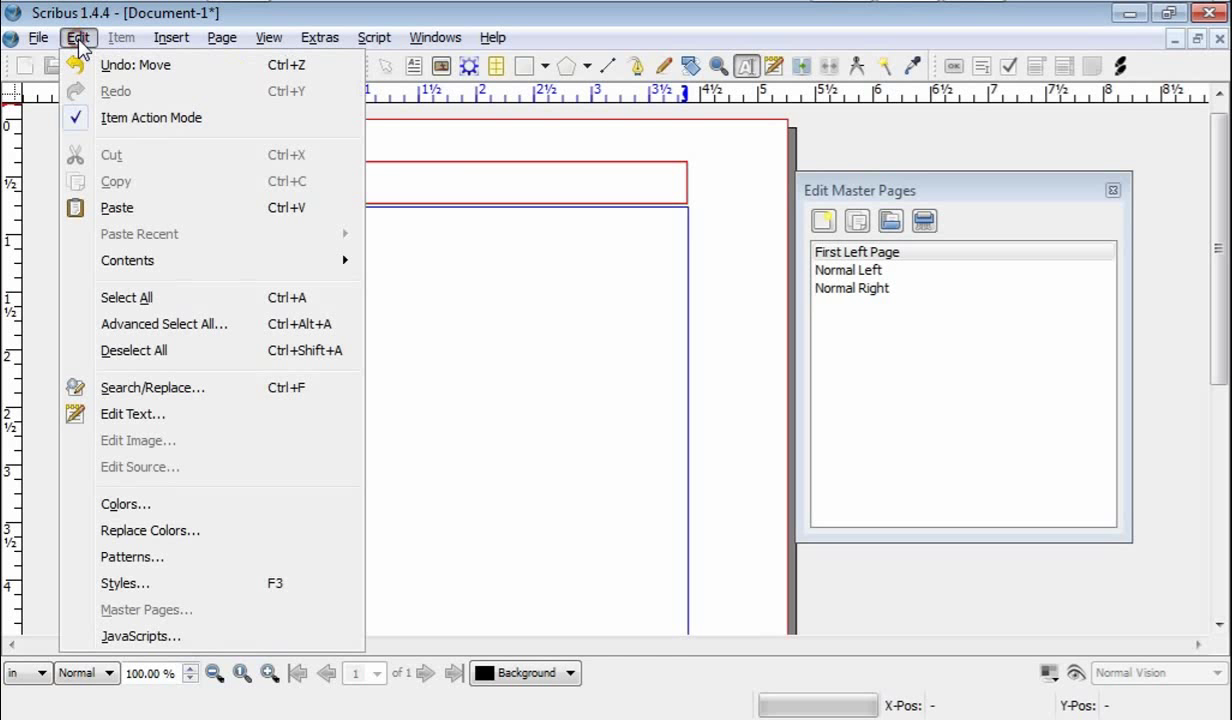
{"action": "left_click", "coordinate": [116, 416]}
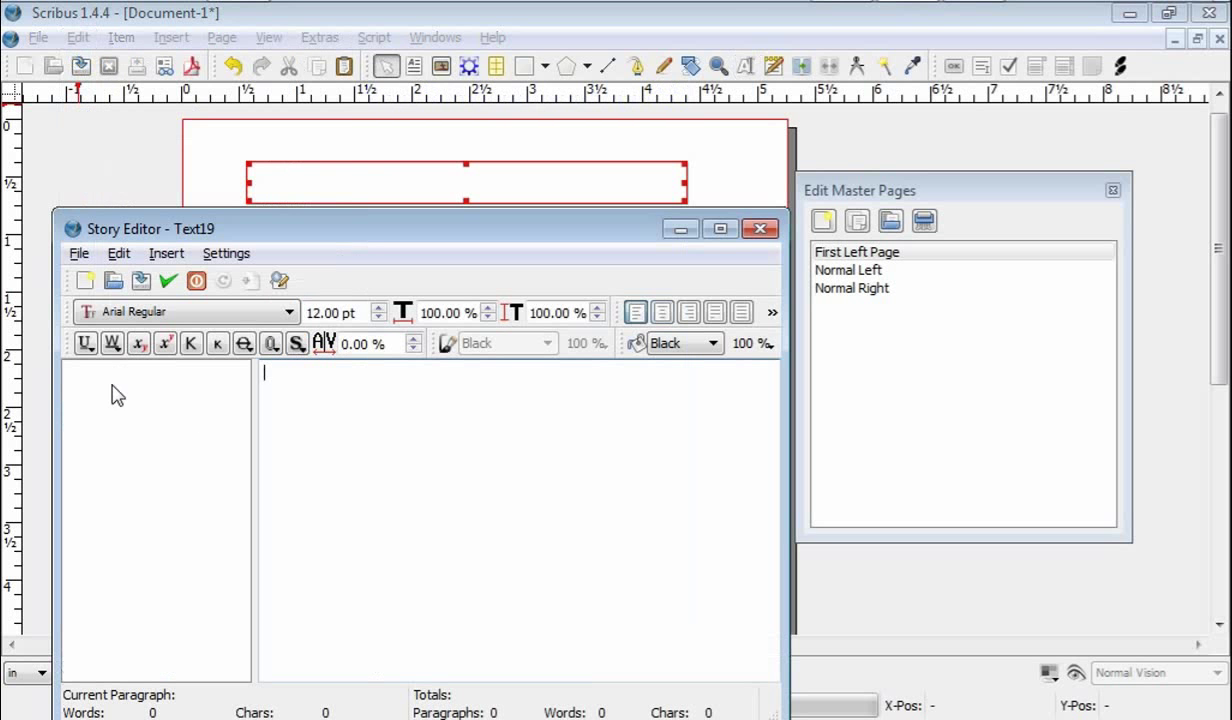
{"action": "left_click_drag", "start_coordinate": [373, 229], "coordinate": [368, 198]}
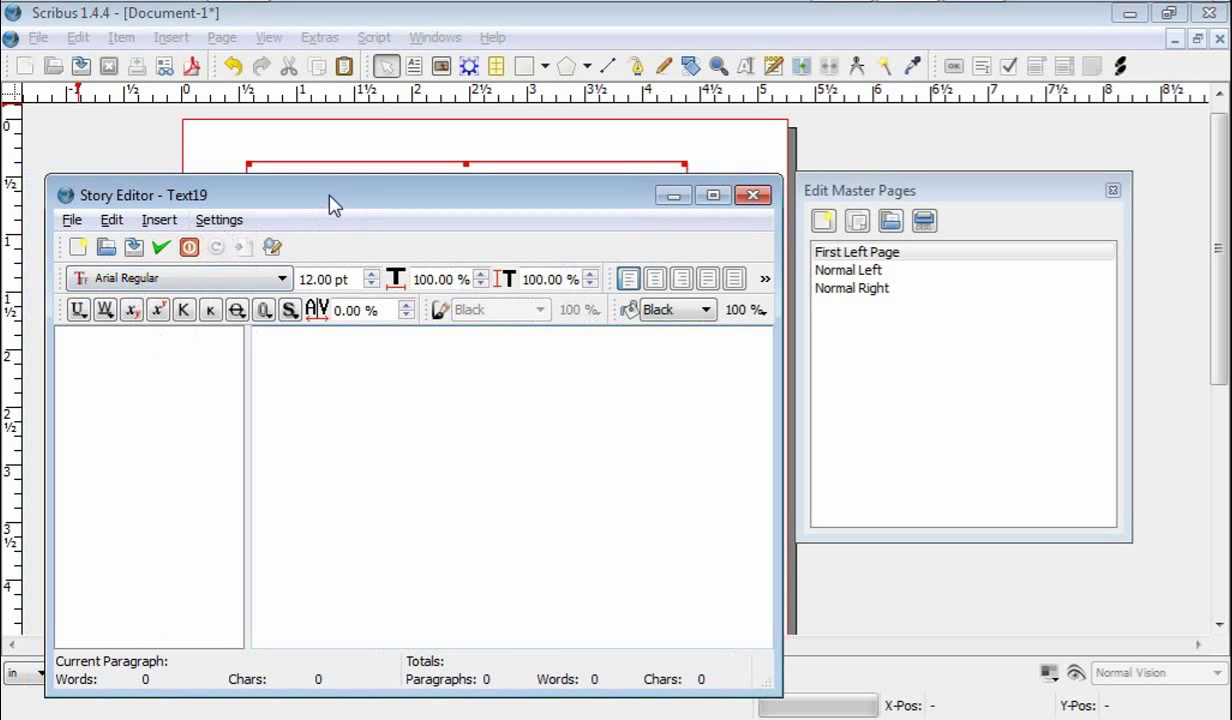
{"action": "left_click_drag", "start_coordinate": [332, 203], "coordinate": [351, 265]}
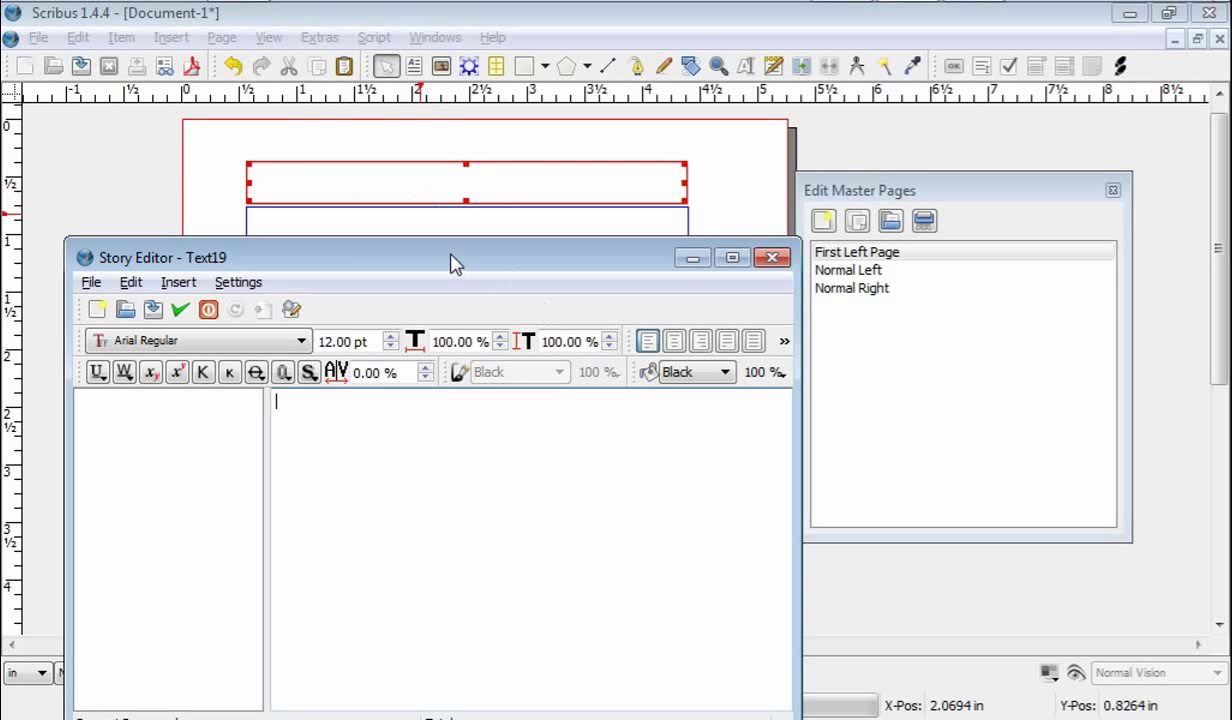
{"action": "left_click_drag", "start_coordinate": [452, 263], "coordinate": [438, 190]}
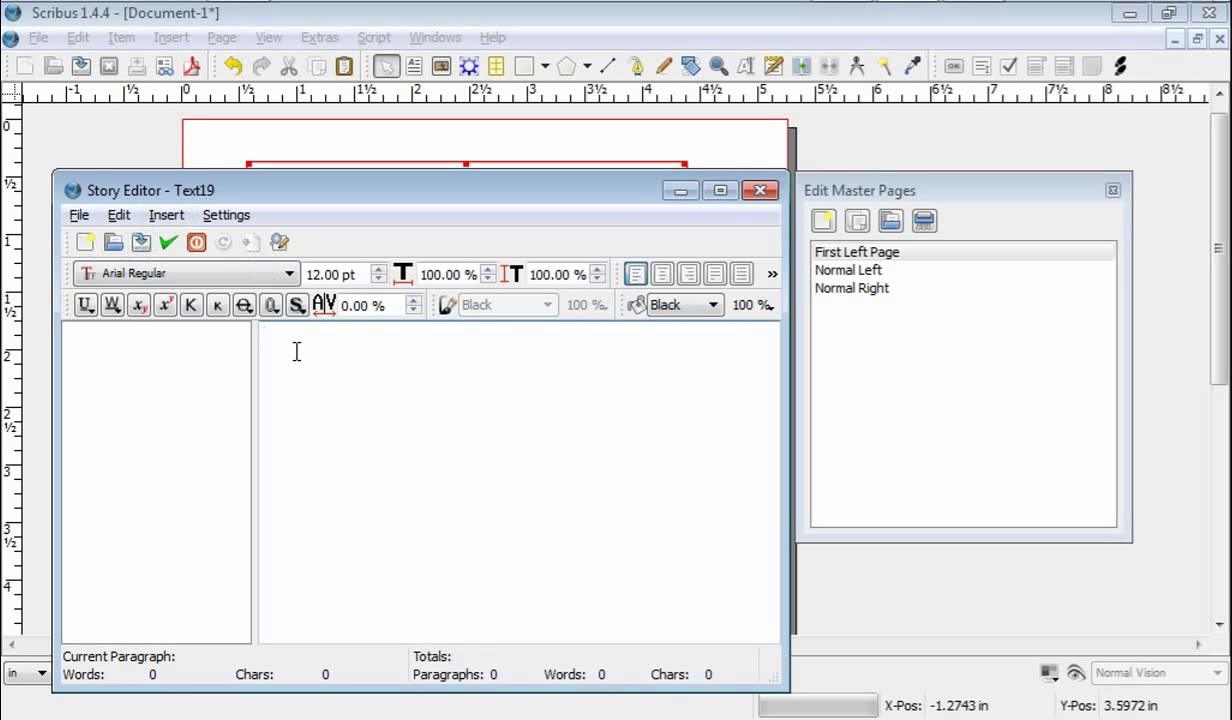
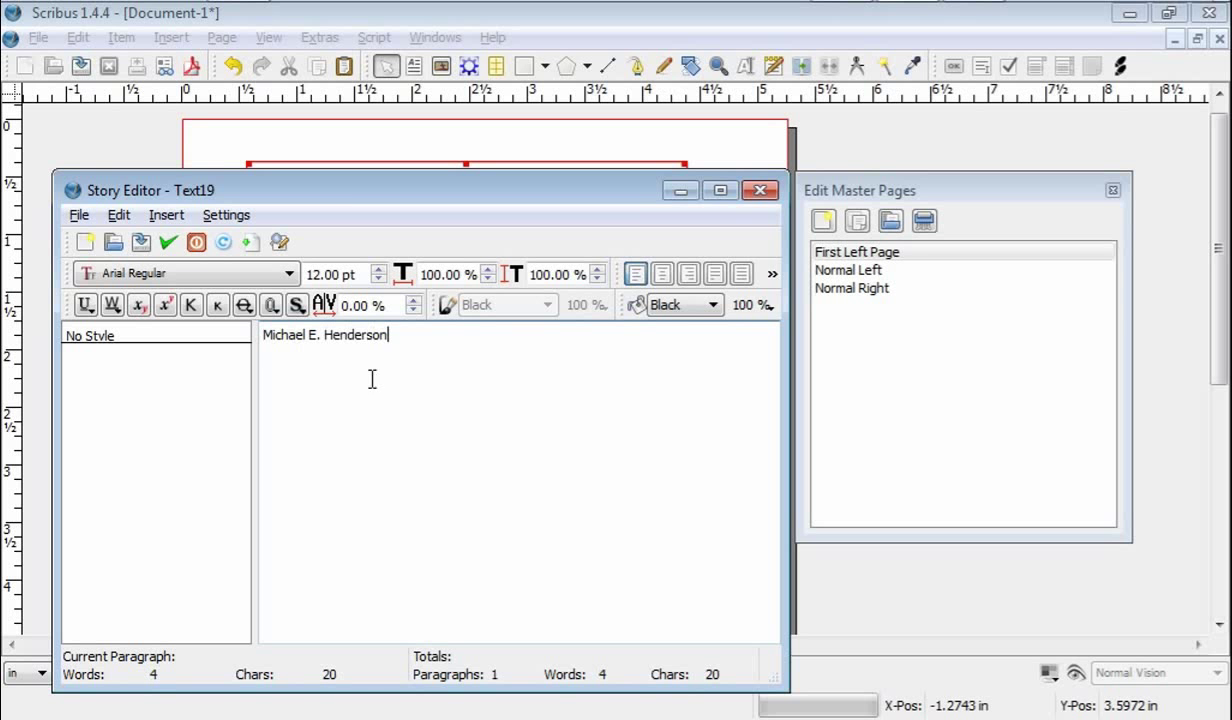
Step: Type the author's full name and select the whole line
{"action": "left_click", "coordinate": [347, 188]}
{"action": "left_click_drag", "start_coordinate": [347, 190], "coordinate": [349, 213]}
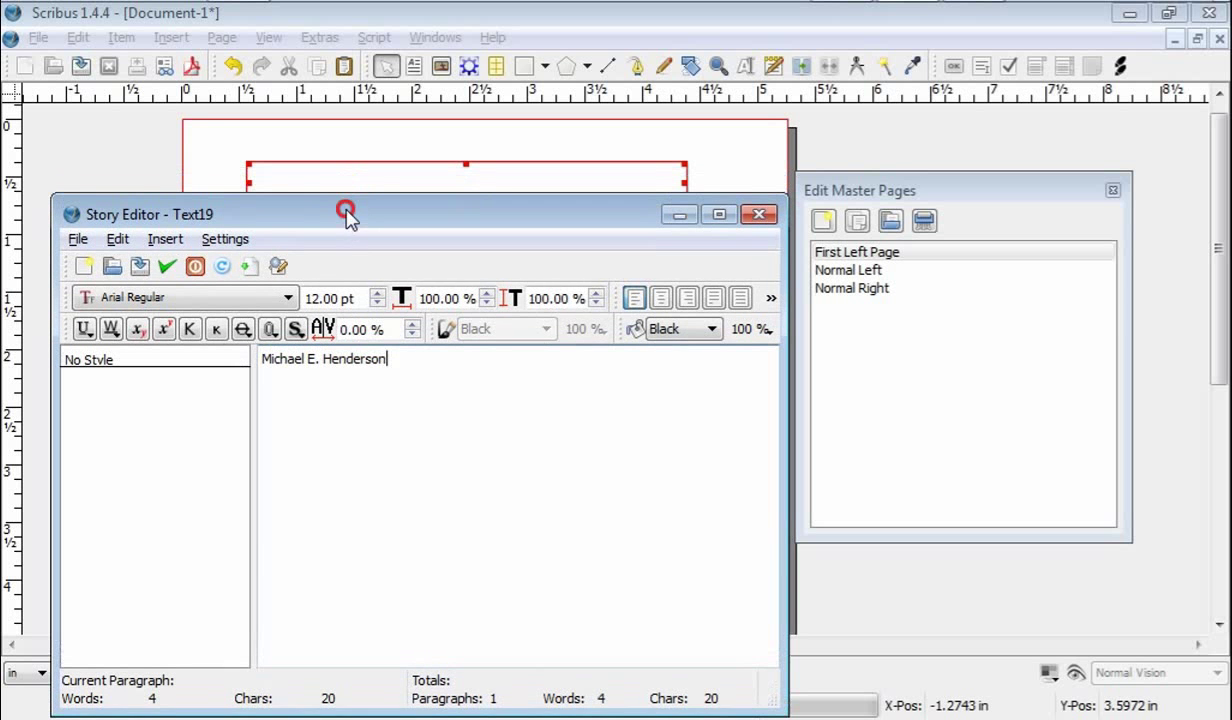
{"action": "left_click_drag", "start_coordinate": [263, 361], "coordinate": [385, 366]}
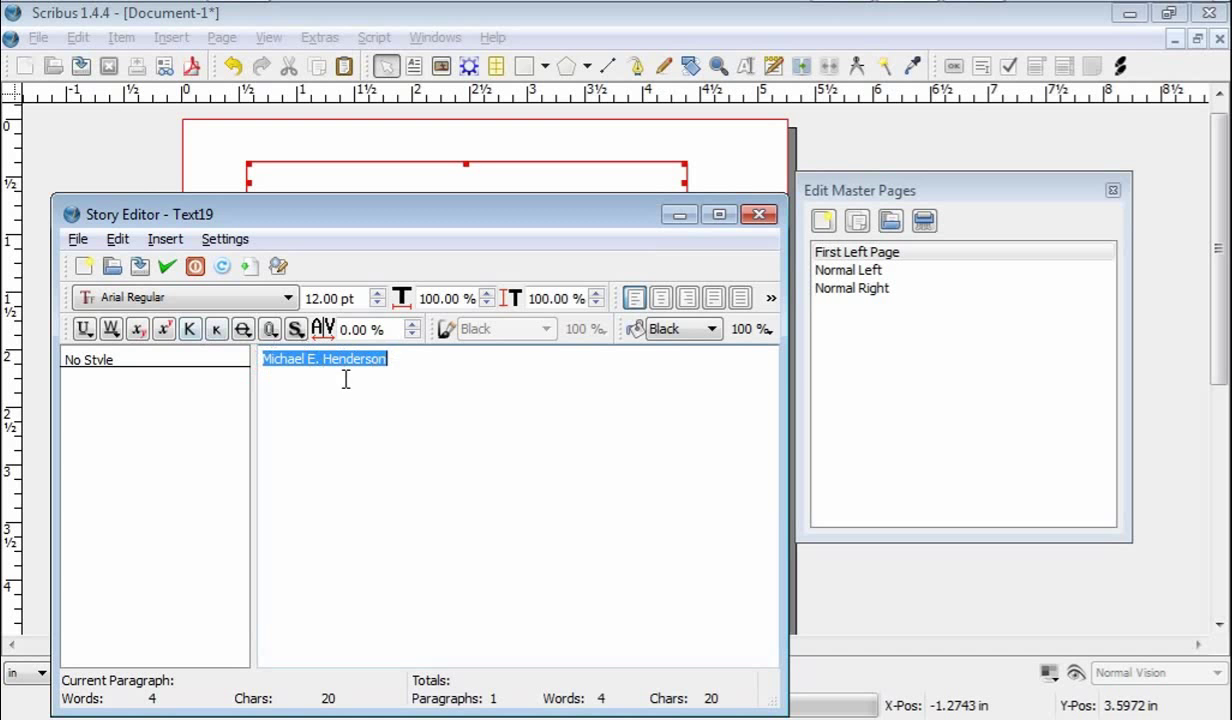
Step: Set the author's name in Trajan Pro Regular, centre it, and apply it to the header frame
{"action": "left_click", "coordinate": [232, 298]}
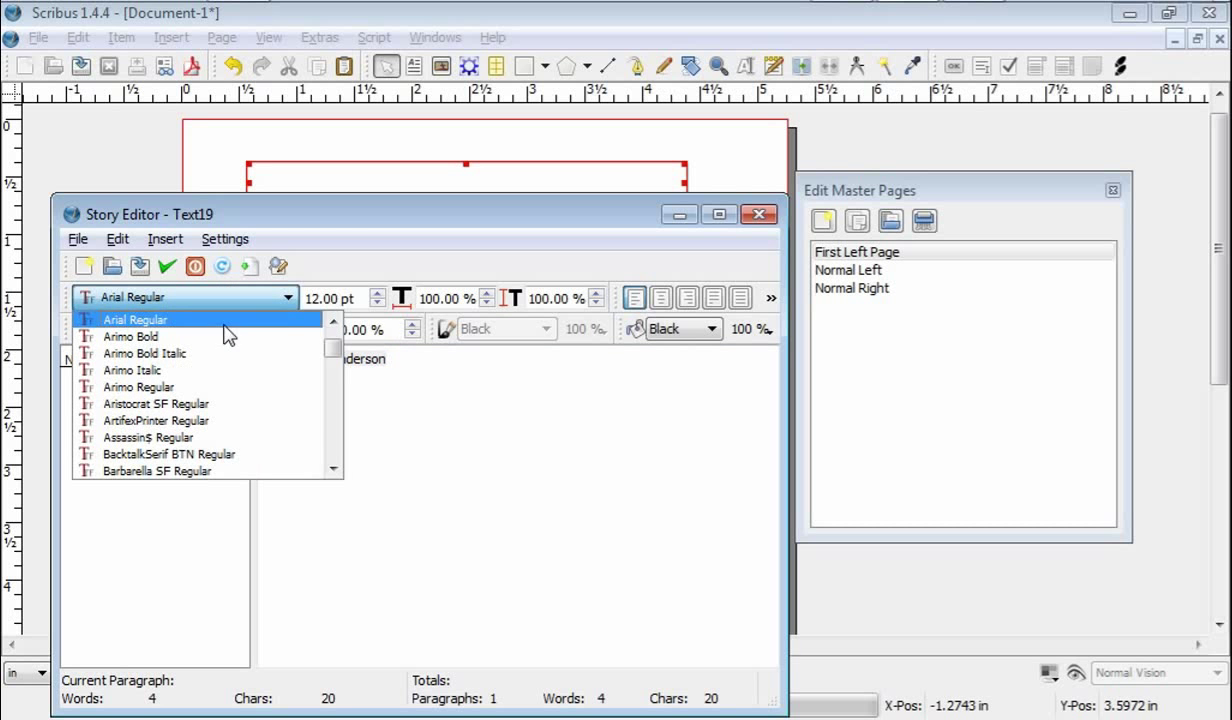
{"action": "key", "text": "t"}
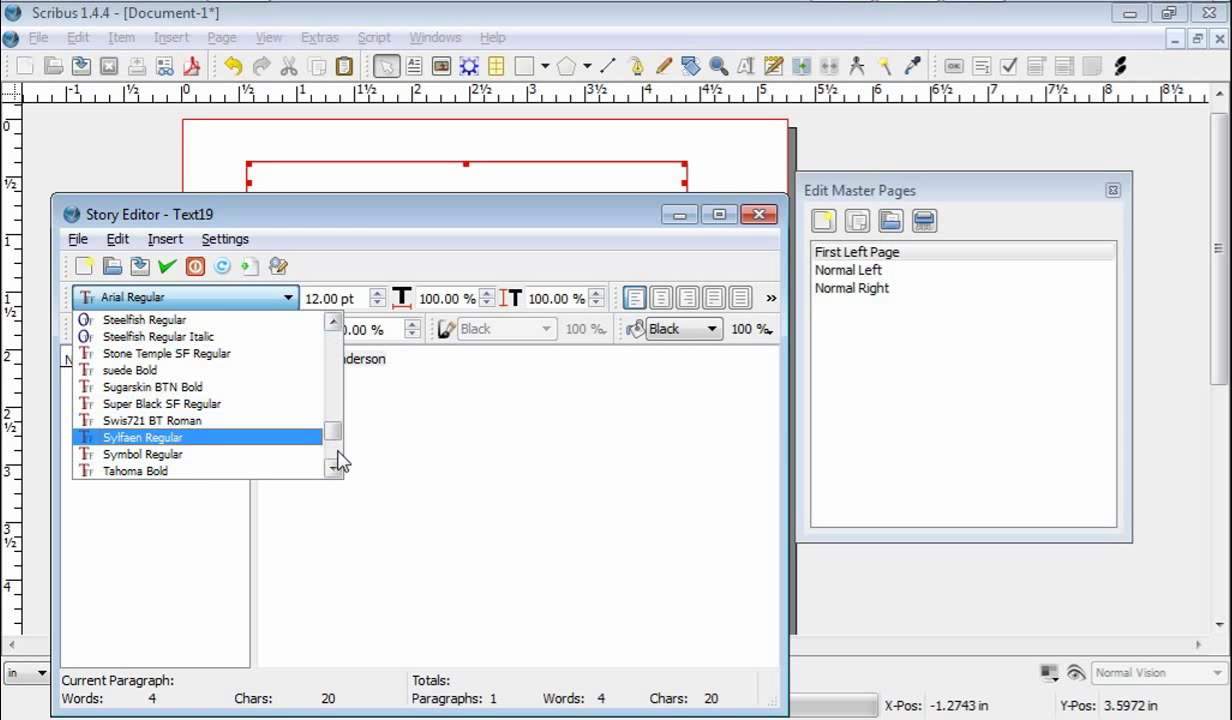
{"action": "scroll", "coordinate": [335, 450], "scroll_direction": "down", "scroll_amount": 7}
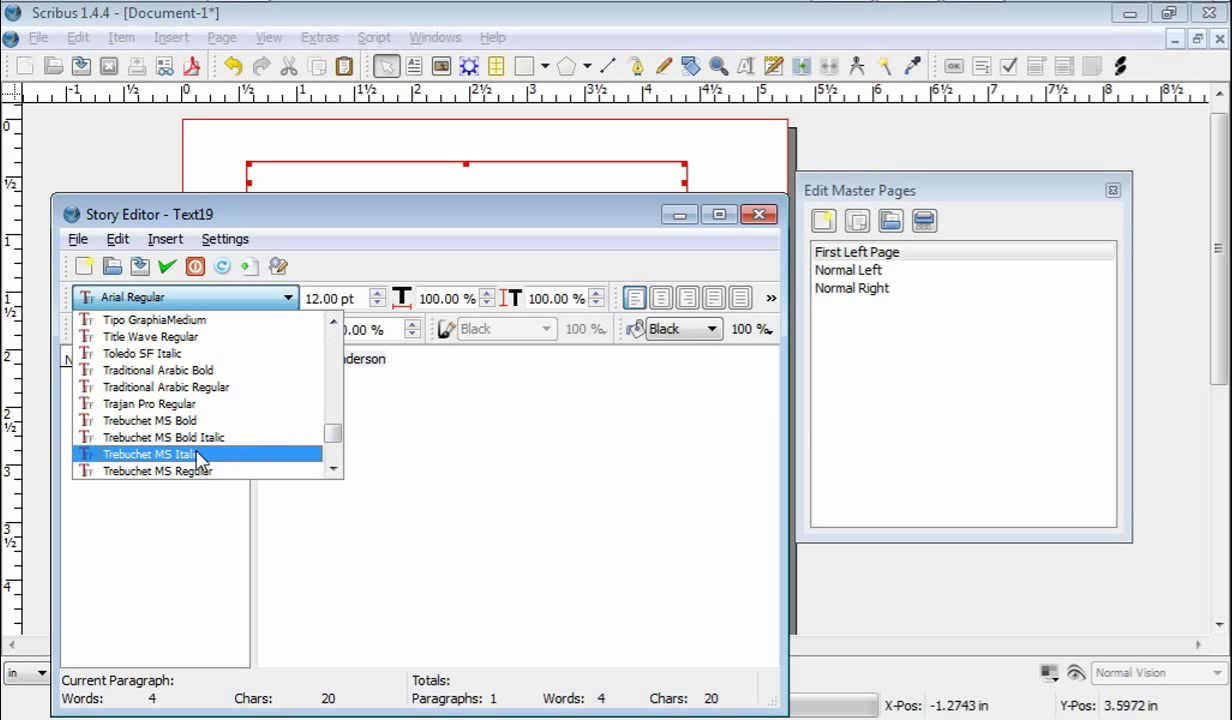
{"action": "left_click", "coordinate": [152, 404]}
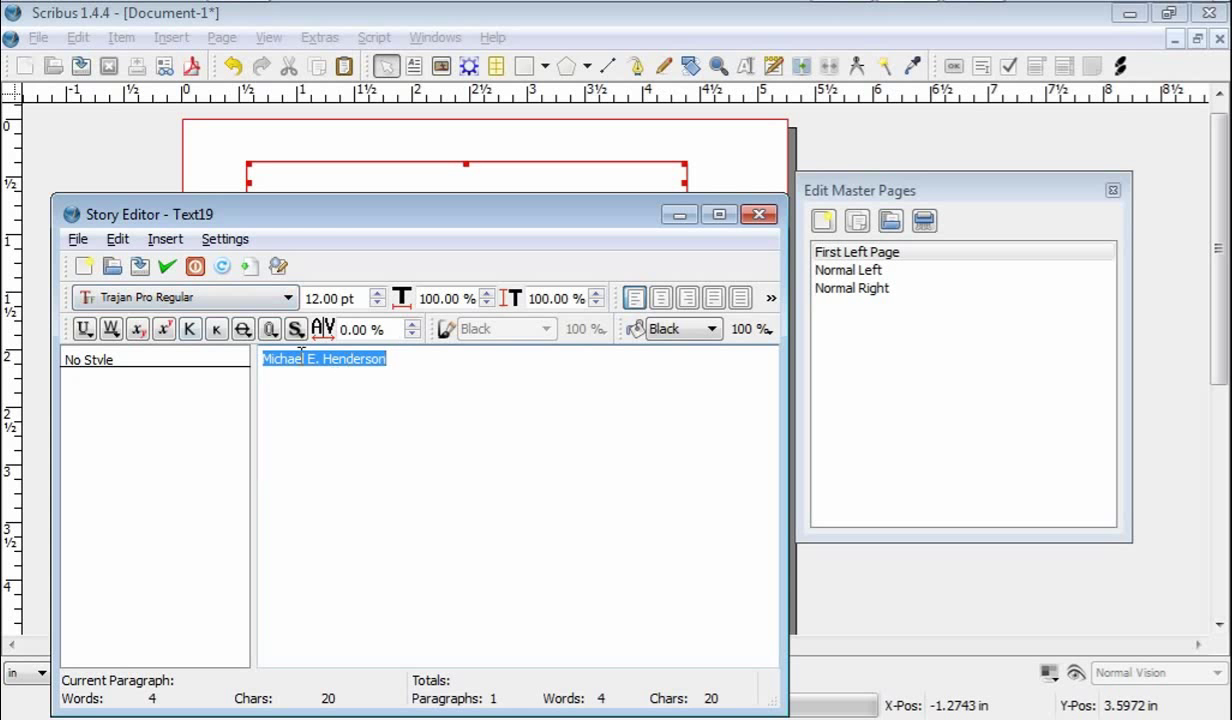
{"action": "left_click", "coordinate": [662, 298]}
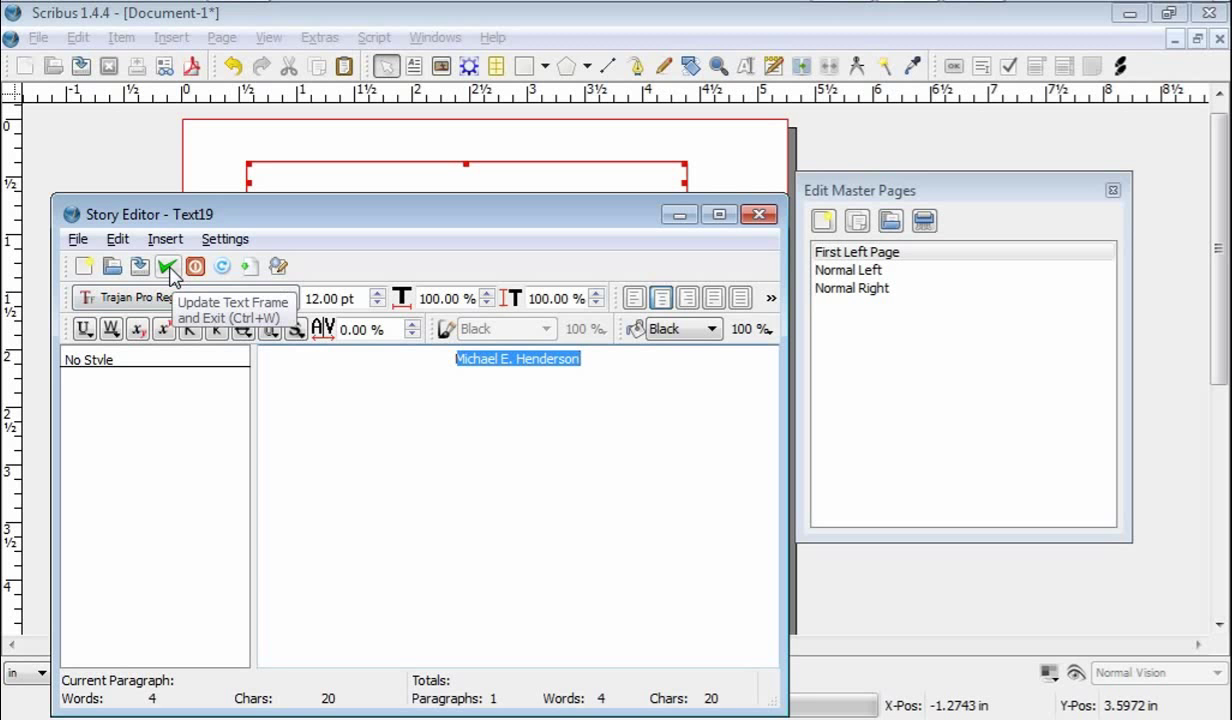
{"action": "left_click", "coordinate": [168, 268]}
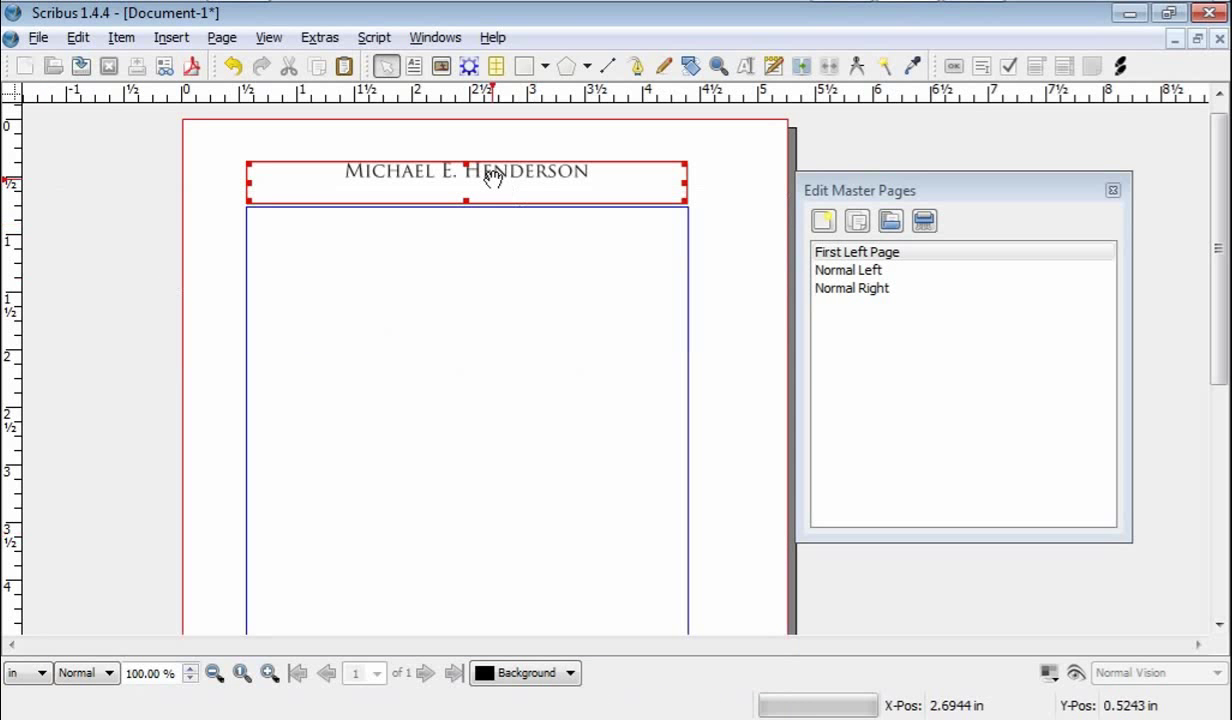